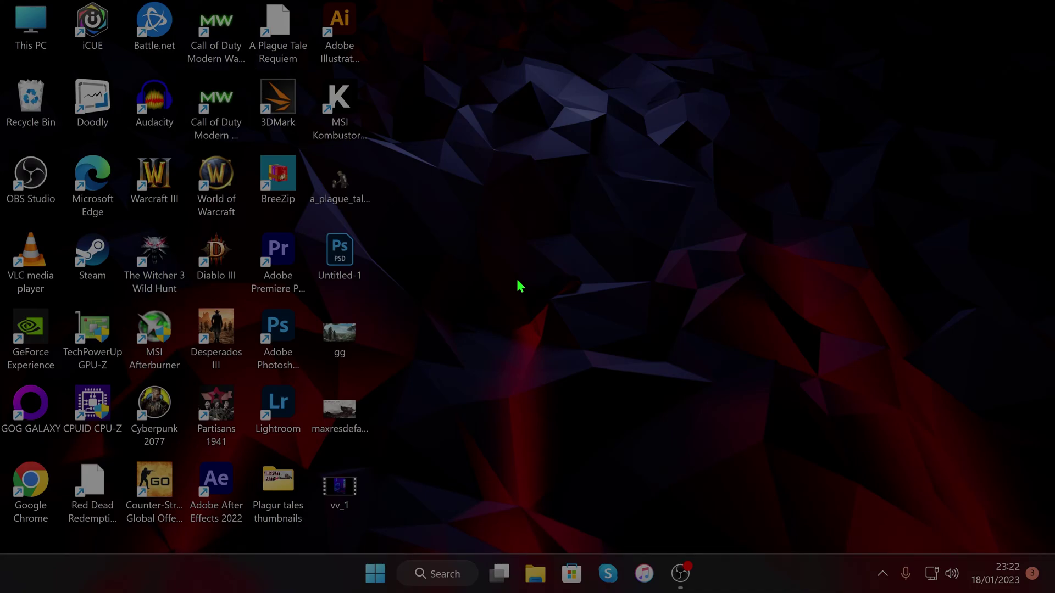
- Check that Device Manager's Display adapters lists only the NVIDIA GeForce RTX 4090, then close it
click(432, 577)
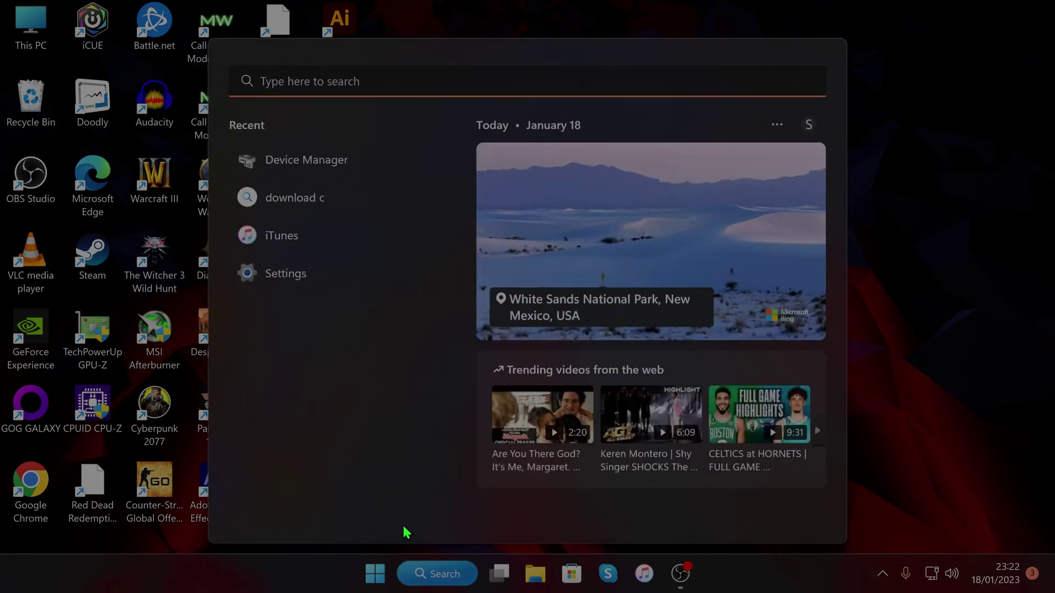
click(336, 161)
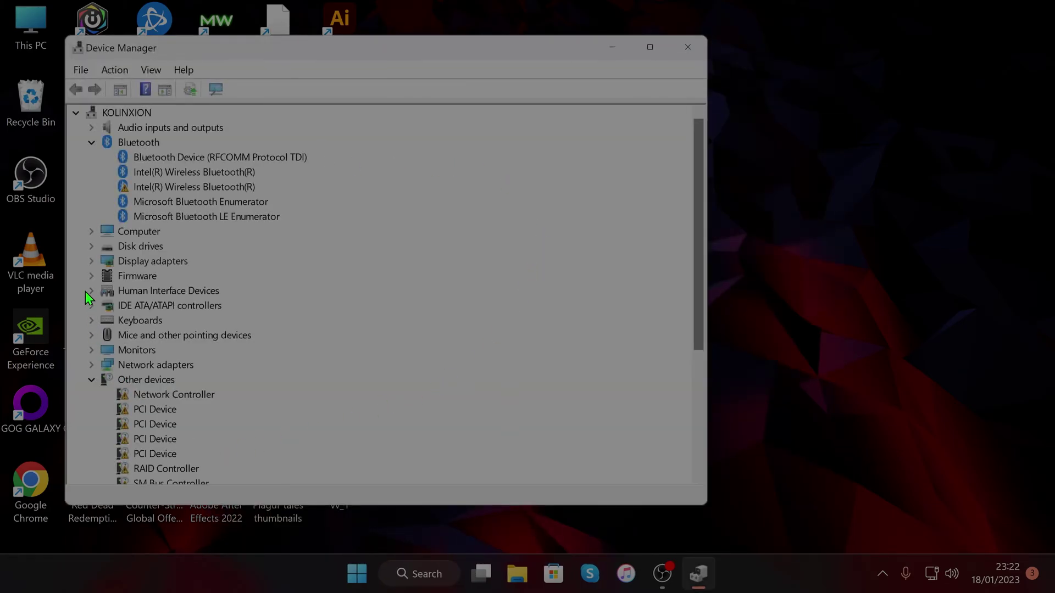
click(125, 260)
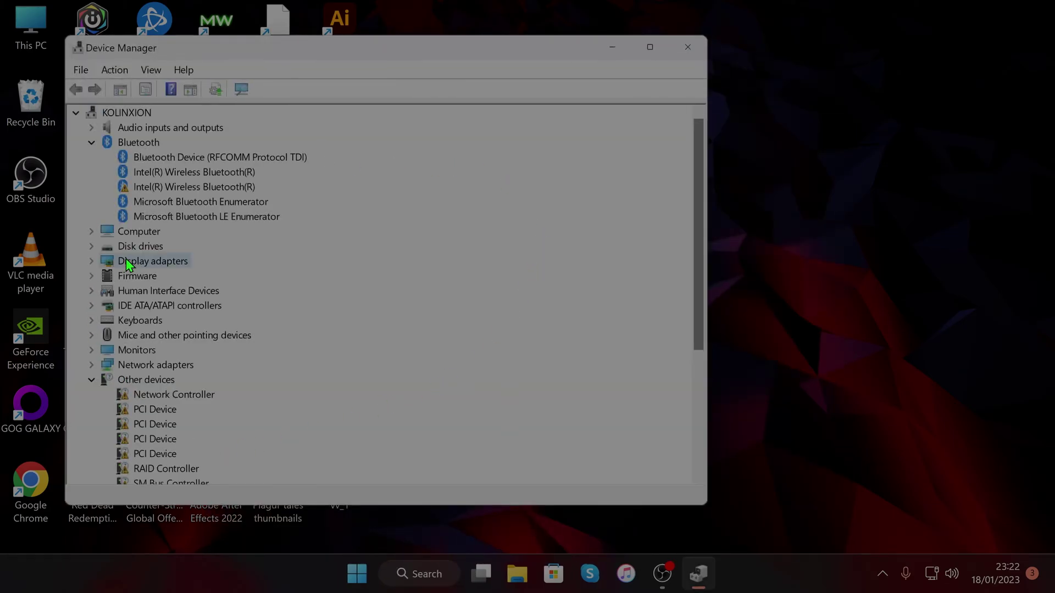
click(96, 260)
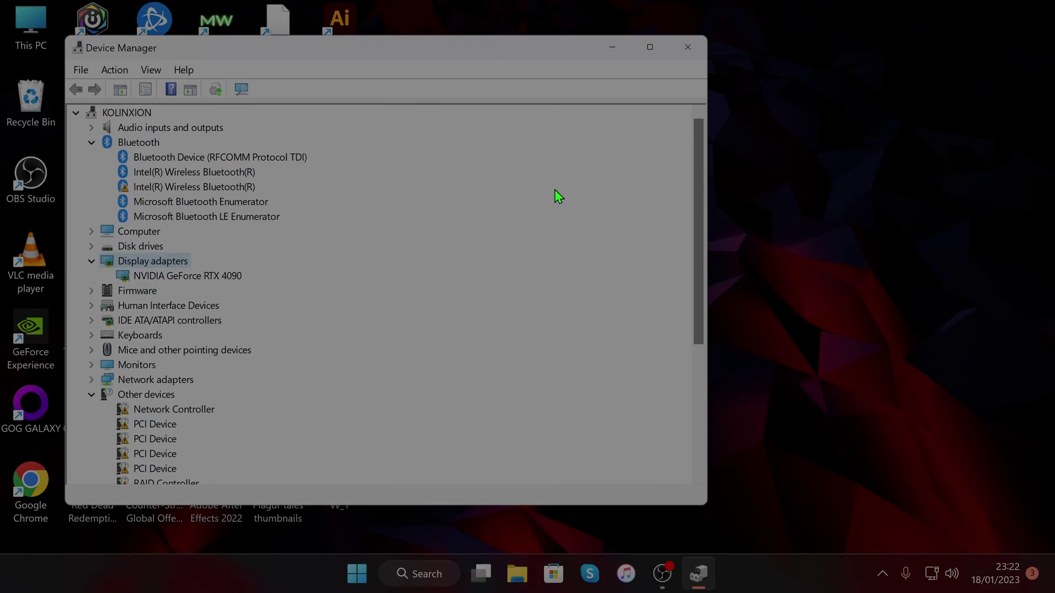
click(682, 39)
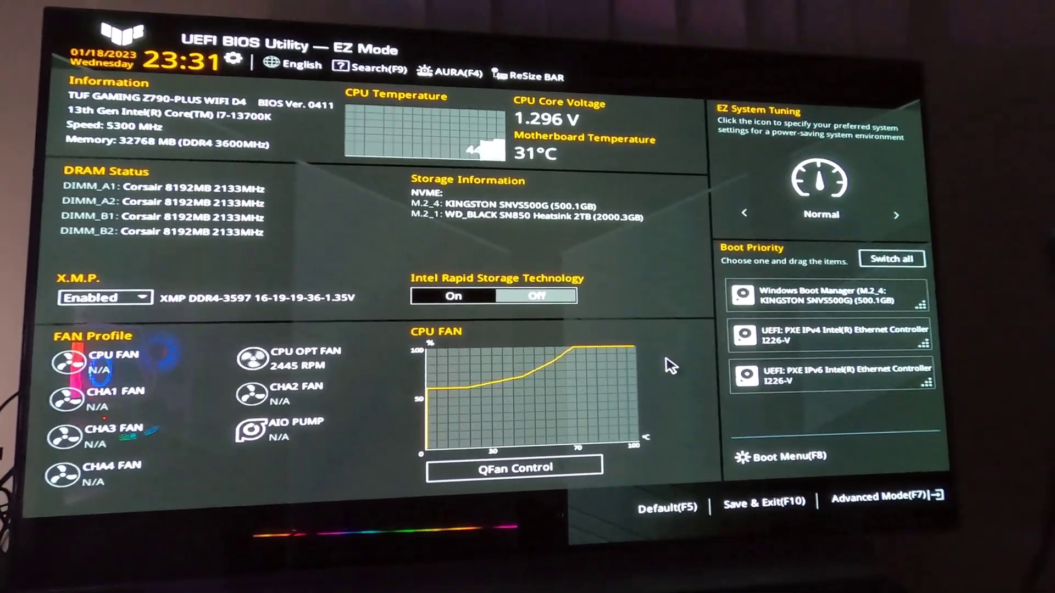
- Switch the BIOS to Advanced Mode with F7 and go to Advanced > System Agent (SA) Configuration
key(F7)
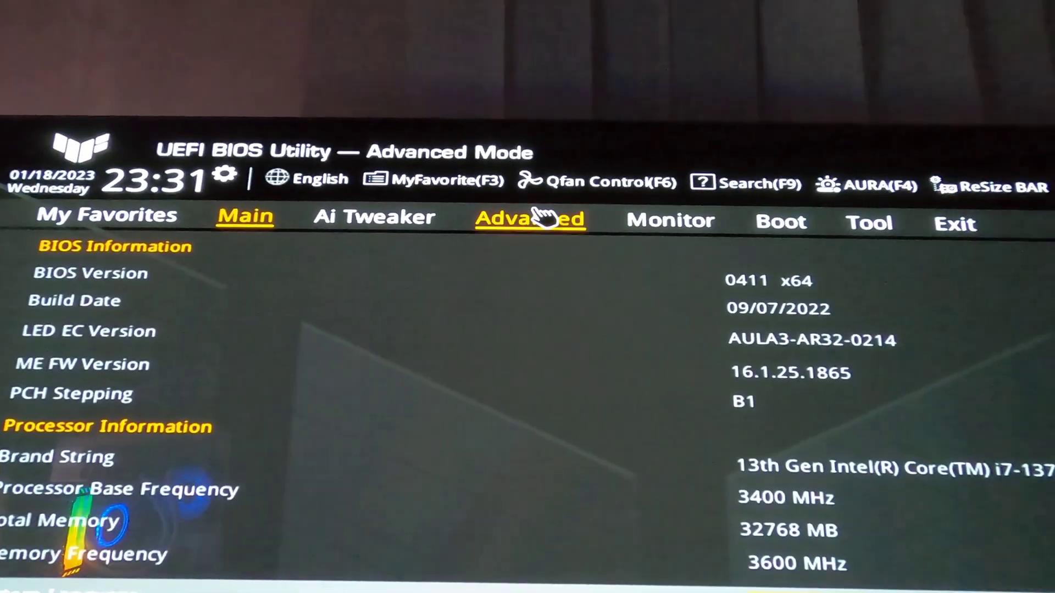
click(551, 215)
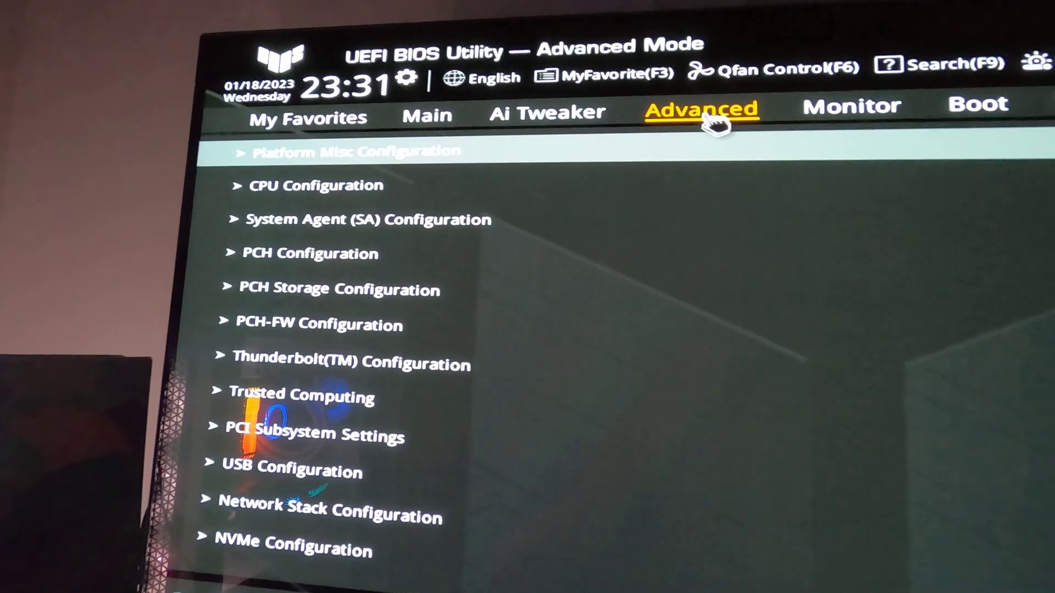
click(505, 226)
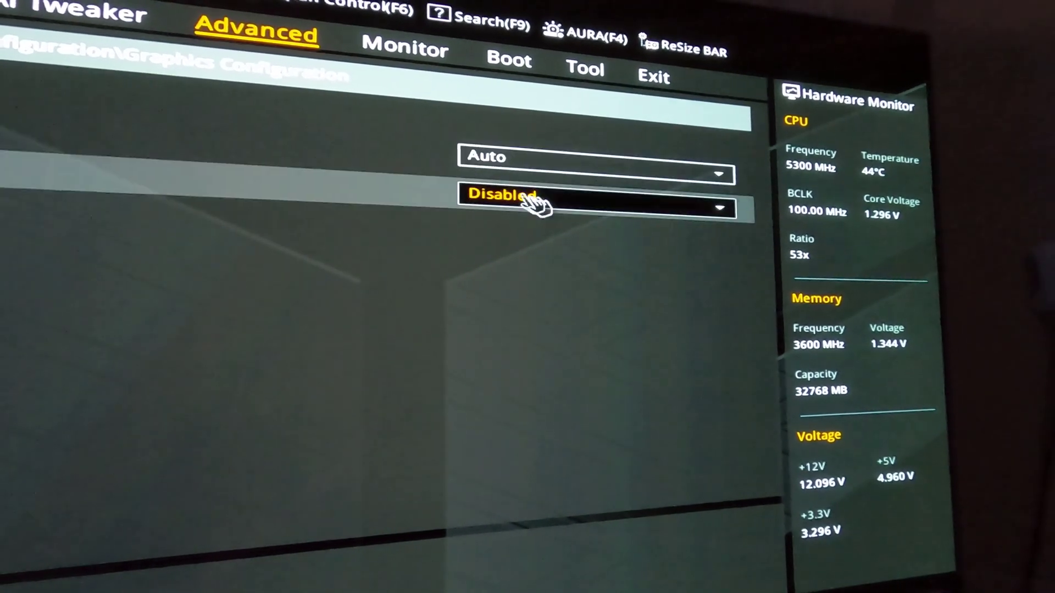
- Enable iGPU Multi-Monitor, set Primary Display to PCIE, and save and reset with F10
click(541, 208)
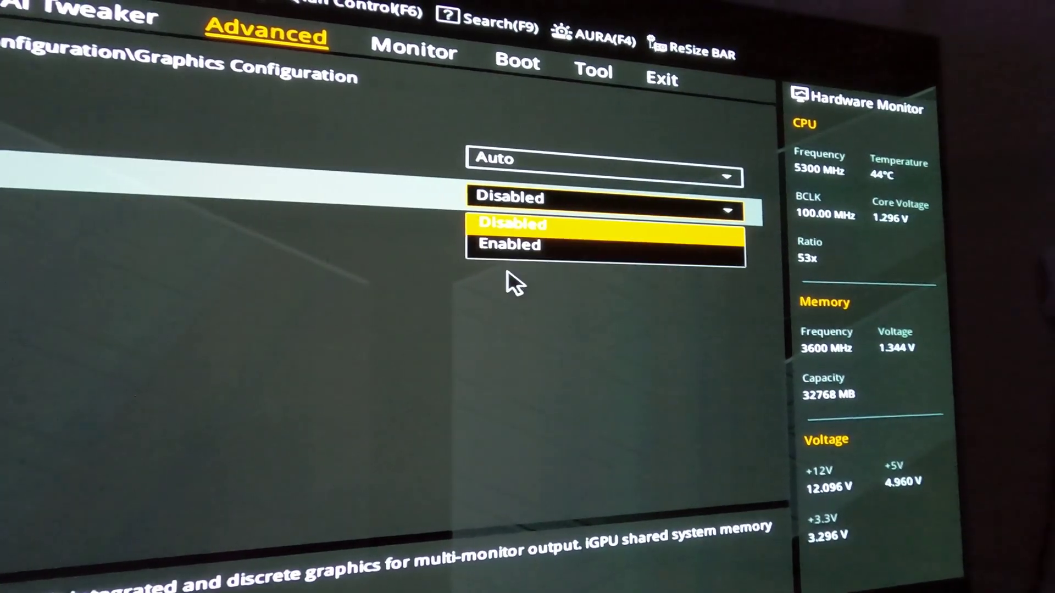
click(509, 245)
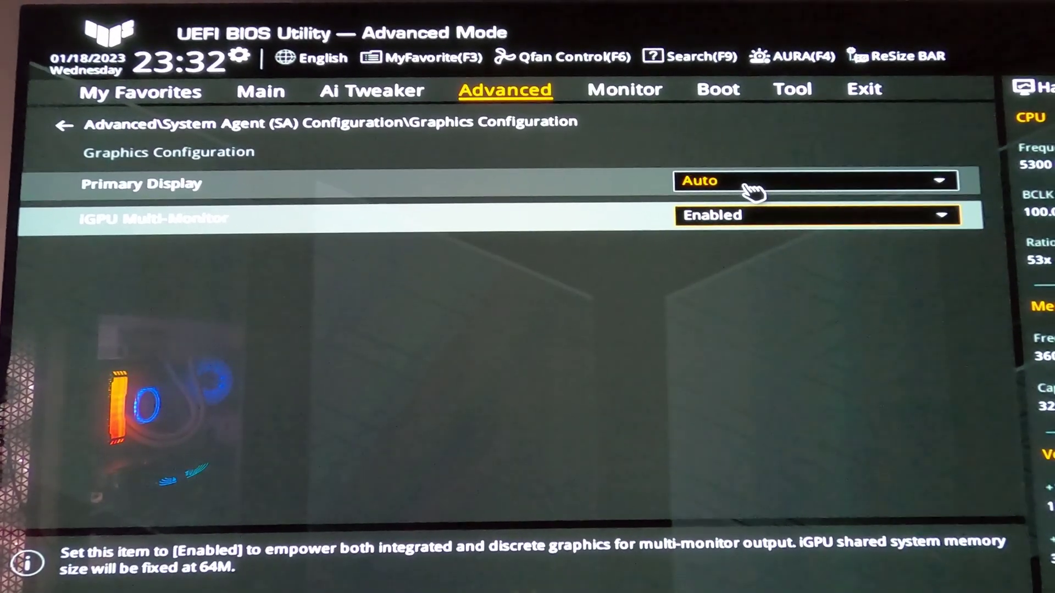
click(746, 187)
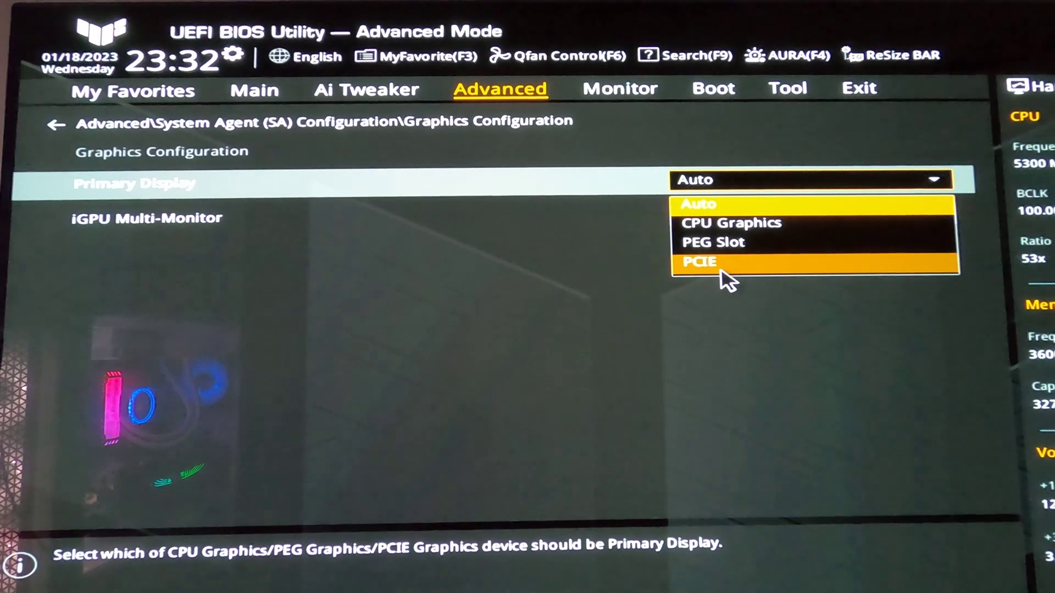
click(721, 264)
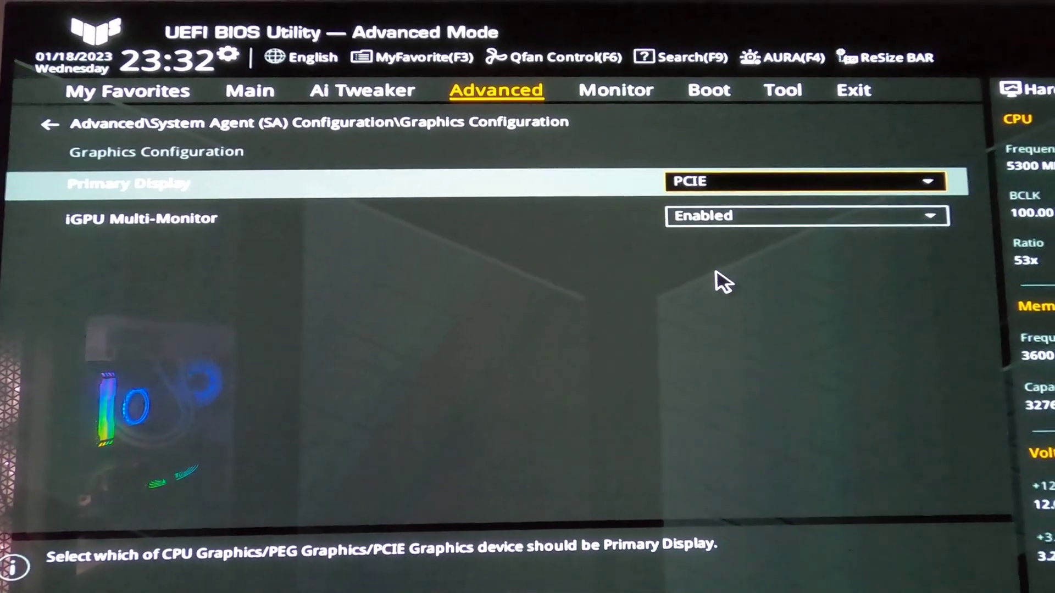
key(F10)
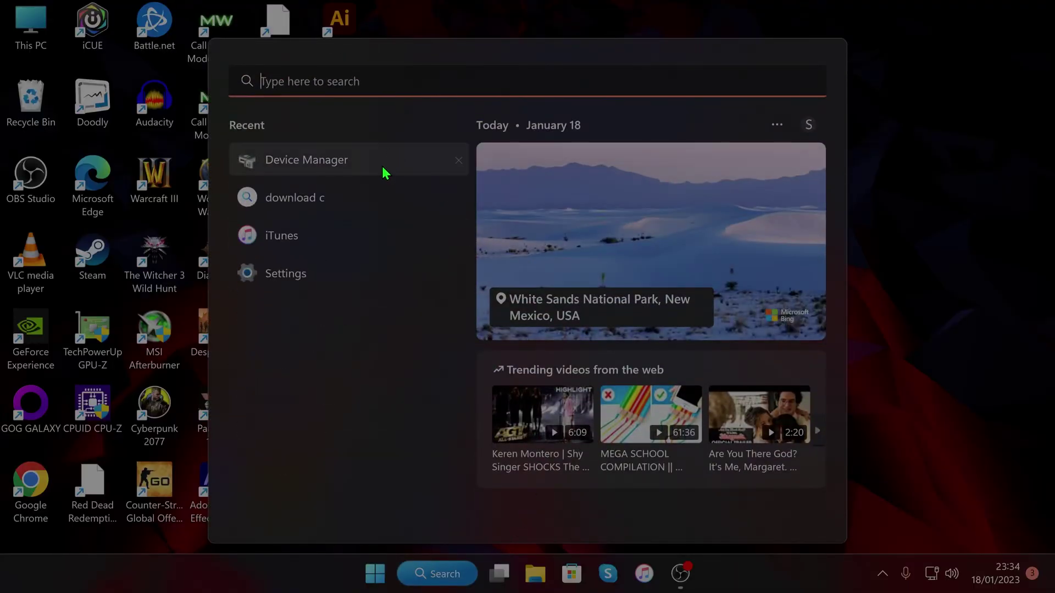
- Verify Display adapters lists Intel(R) UHD Graphics alongside the RTX 4090, then close Device Manager
click(381, 163)
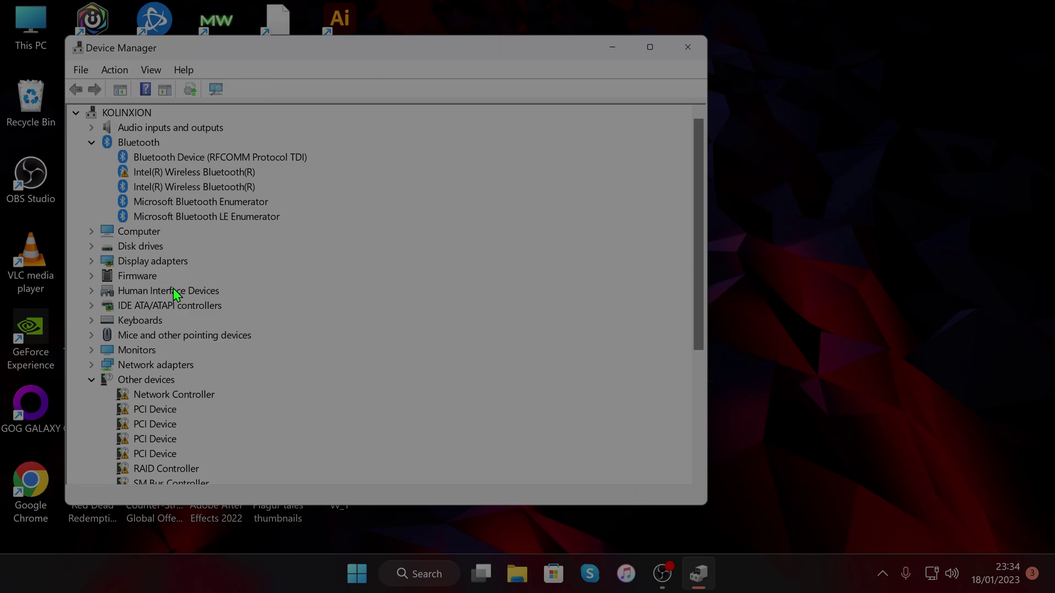
click(96, 262)
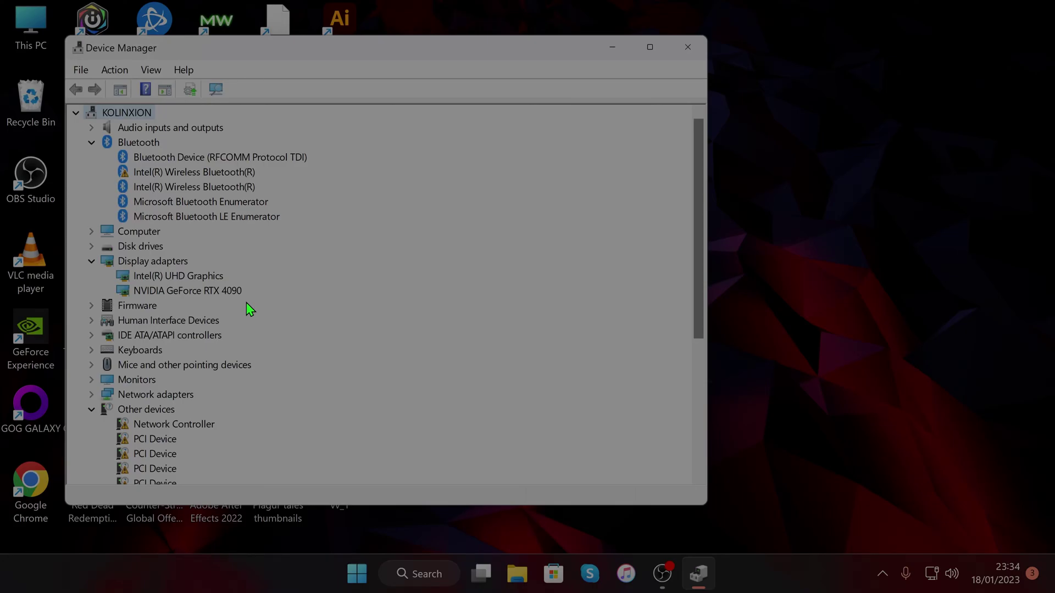
click(680, 54)
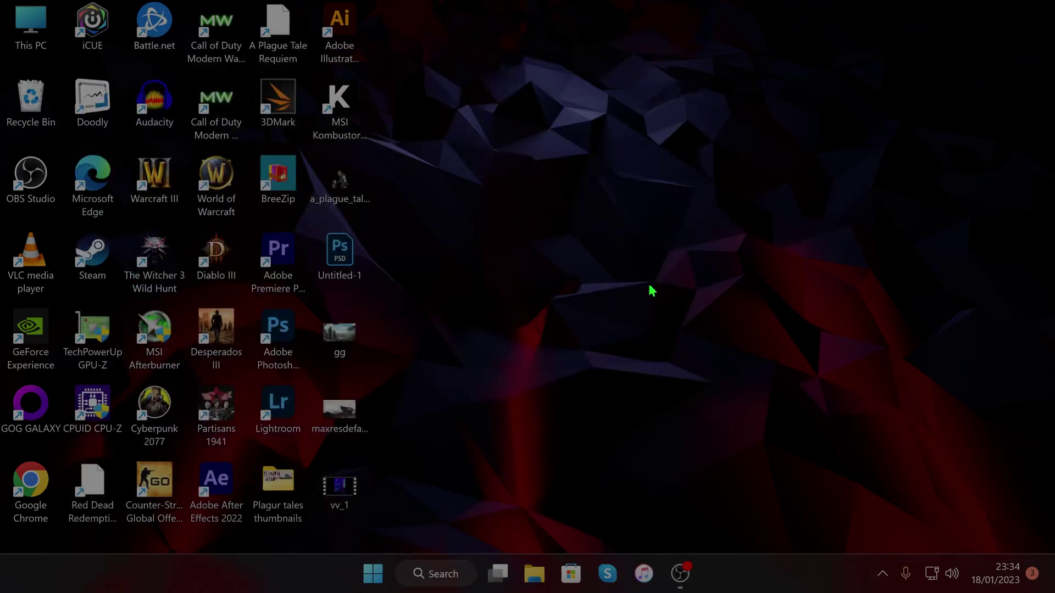